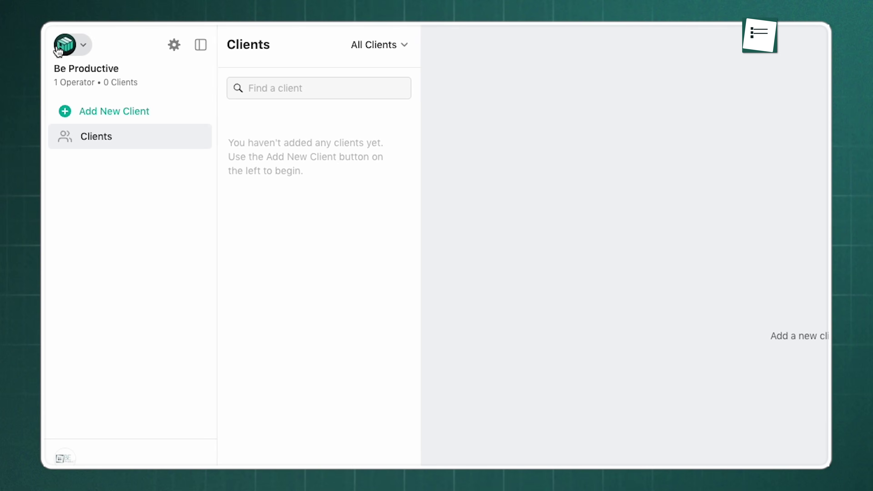
- Open the App Center and look at the HelpWire Operator app downloads for macOS, Windows and Linux
left_click(59, 68)
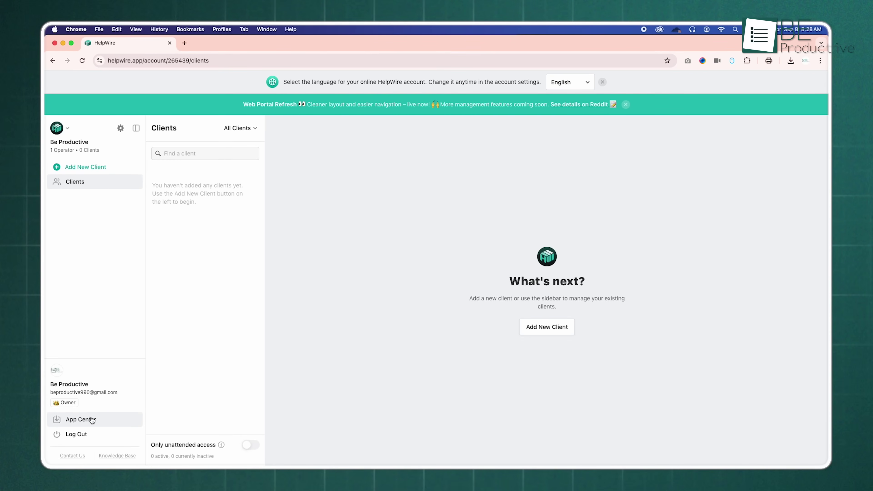
left_click(92, 420)
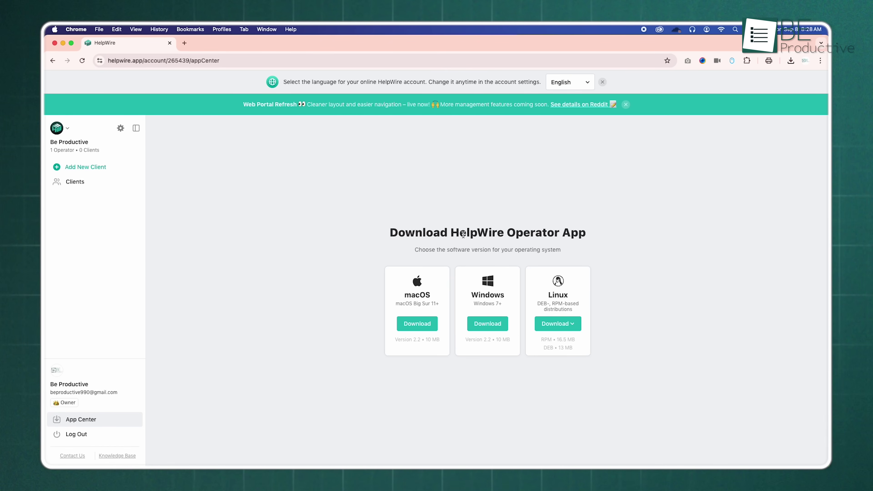
left_click_drag(450, 232, 604, 232)
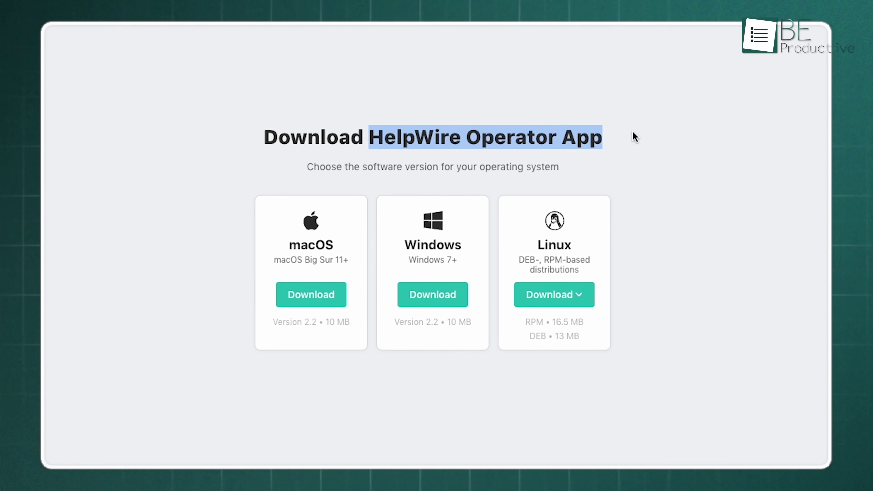
left_click(641, 171)
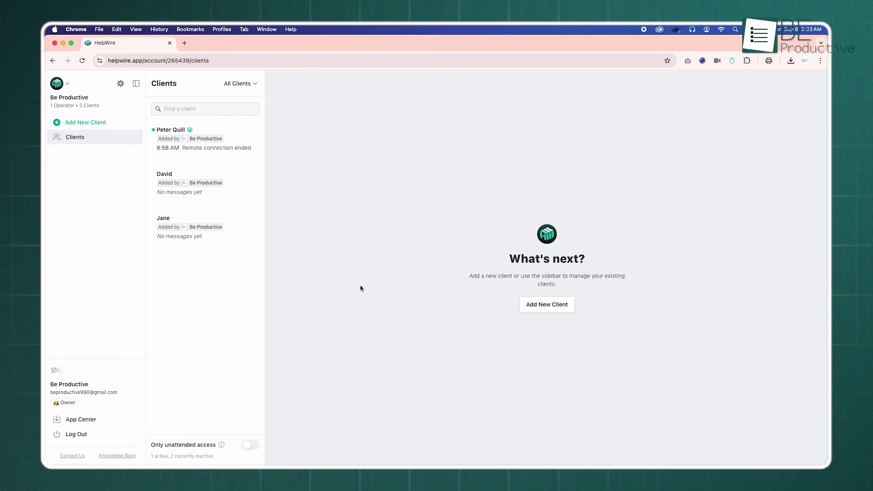
- Add a new client and open that client's info
left_click(536, 314)
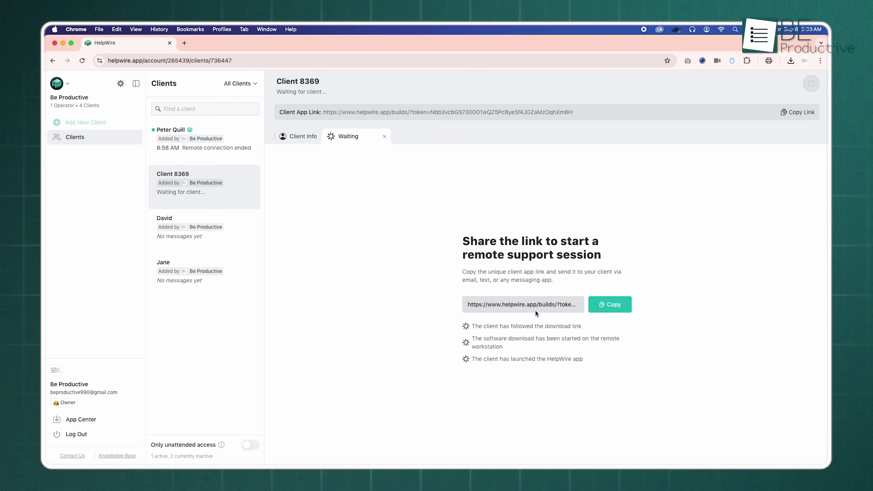
left_click(309, 138)
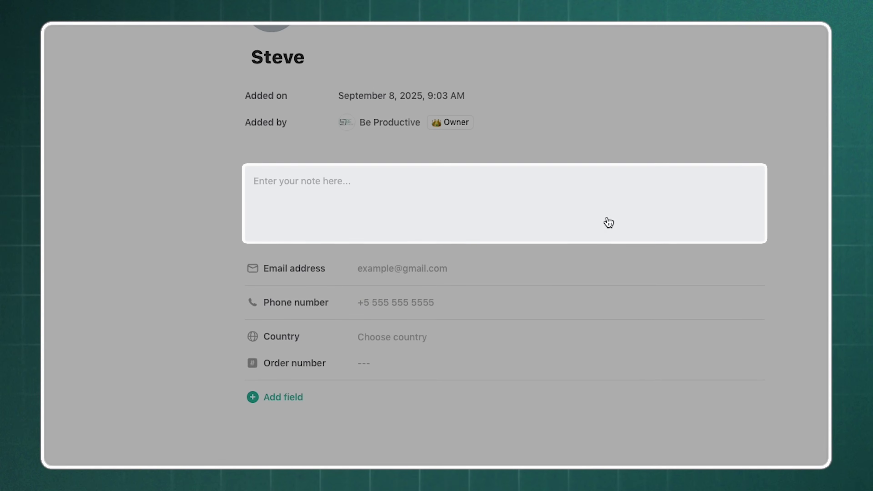
- Save a two-line note on the new client: "windows firewall problem" and "need extra softwares"
left_click(294, 170)
type("windows firewall problem")
key("Return")
type("need extra so")
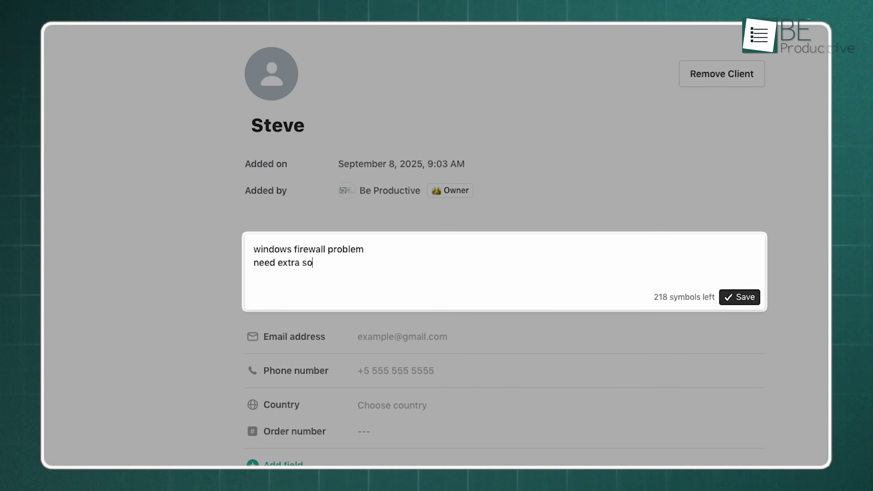
type("ftwares")
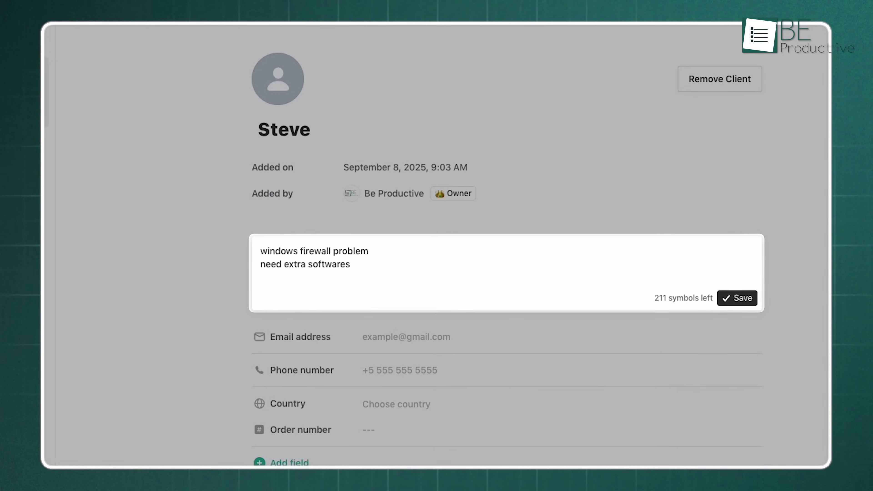
key("Return")
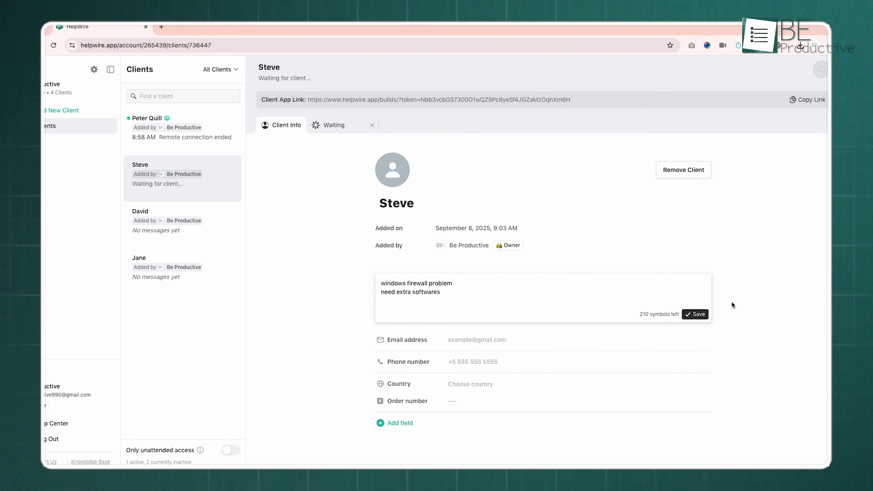
left_click(704, 311)
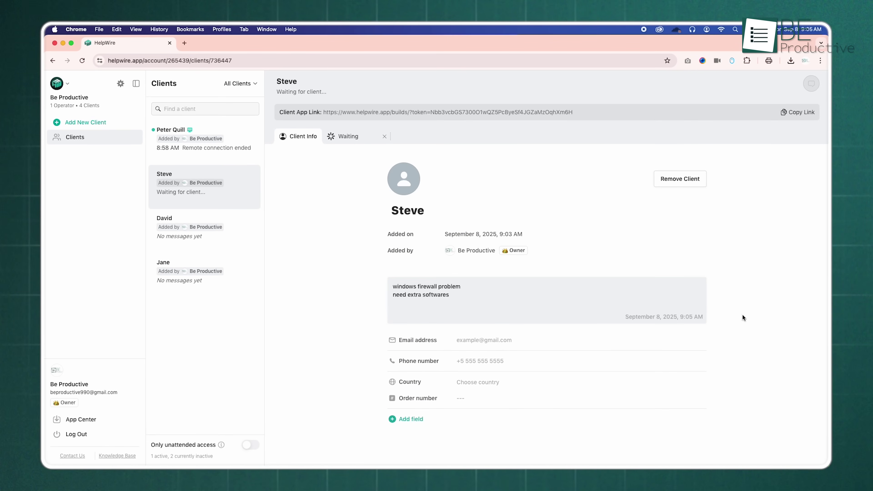
- Copy the client app link of the active client and that of the inactive client at the end of the list
left_click(237, 148)
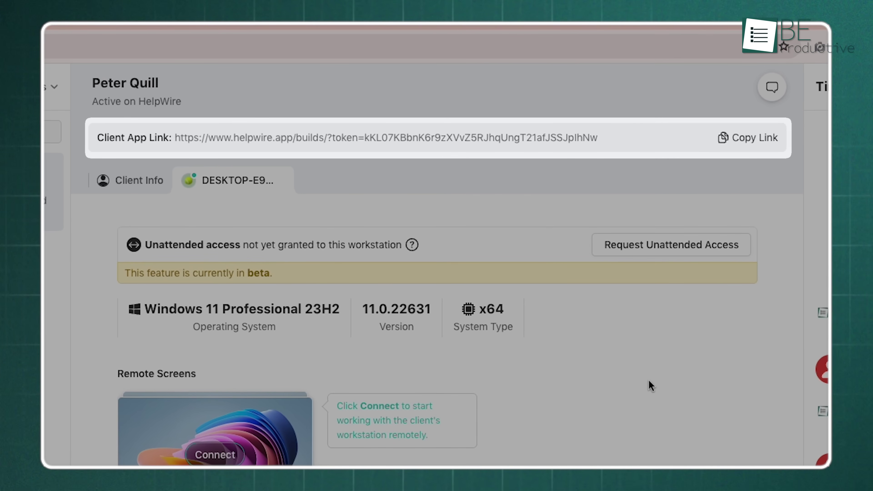
left_click(752, 143)
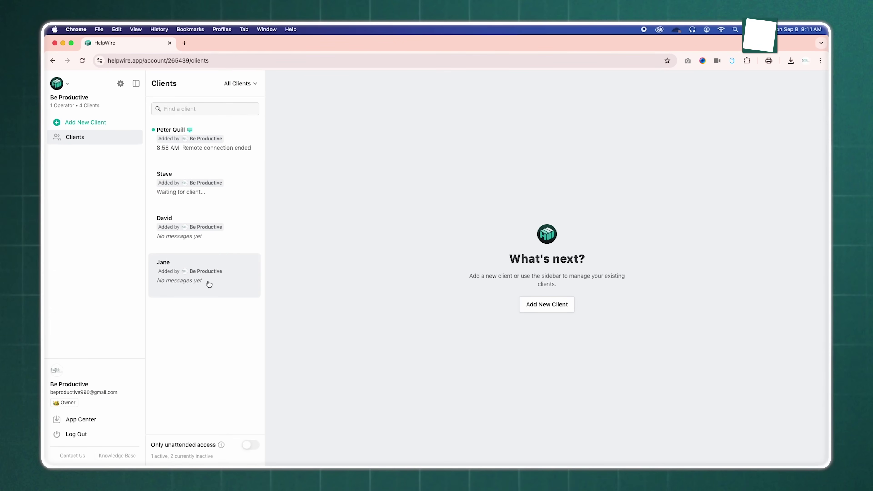
left_click(209, 284)
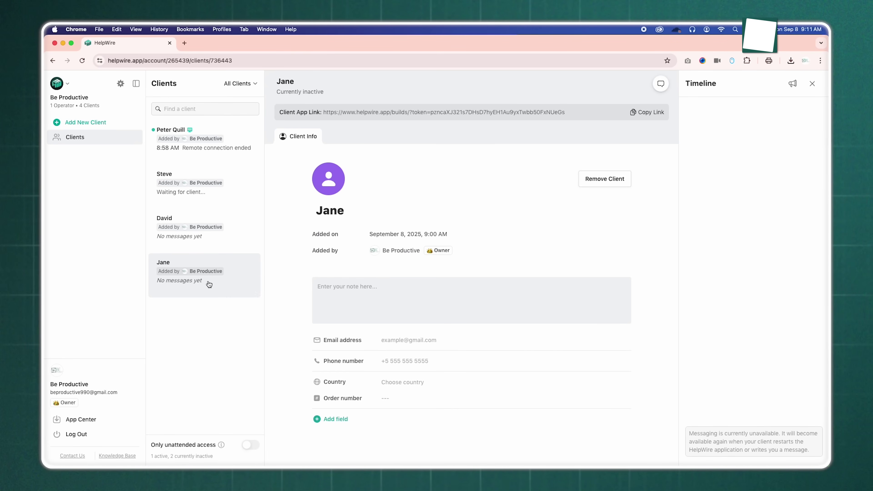
left_click(639, 117)
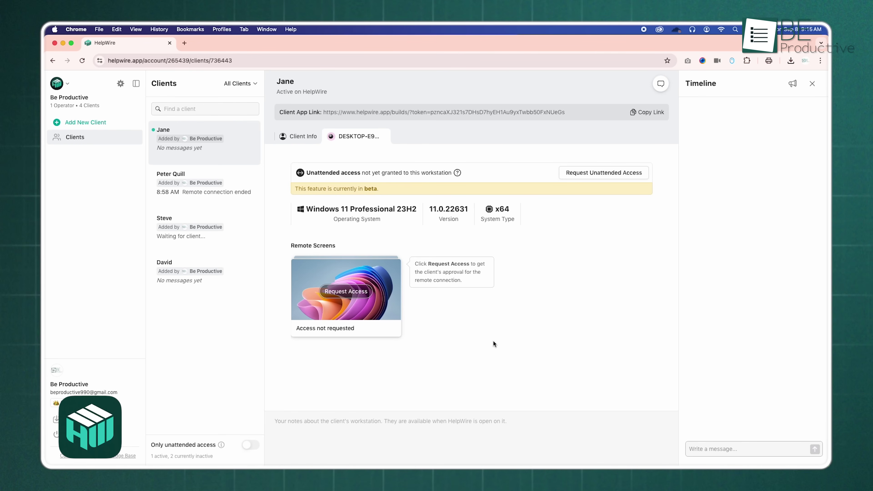
- Request and grant access to the client's Windows 11 workstation, and connect to it in HelpWire Operator
left_click(349, 296)
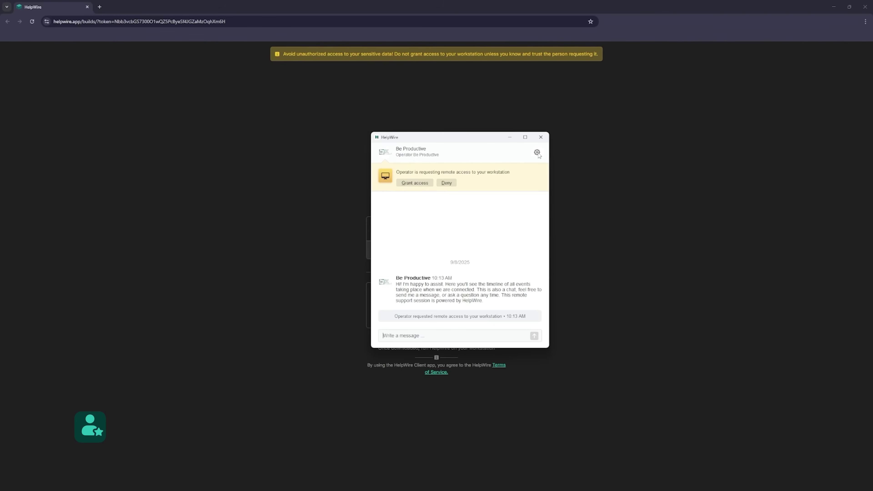
left_click(415, 183)
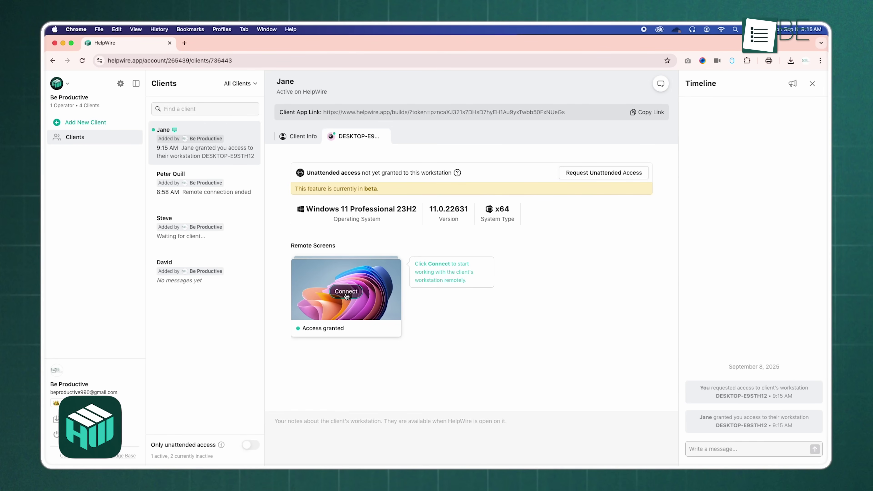
left_click(346, 294)
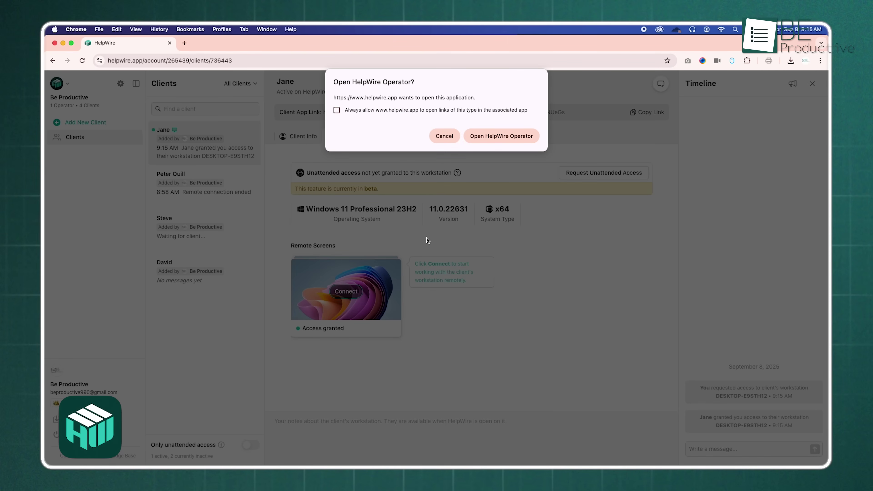
left_click(492, 138)
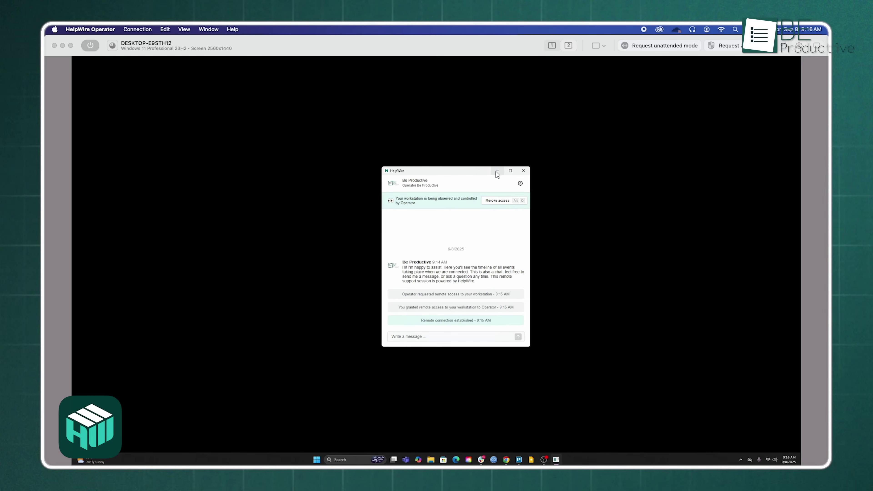
- Minimize the HelpWire chat window on the remote desktop and open Windows Settings there
left_click(497, 171)
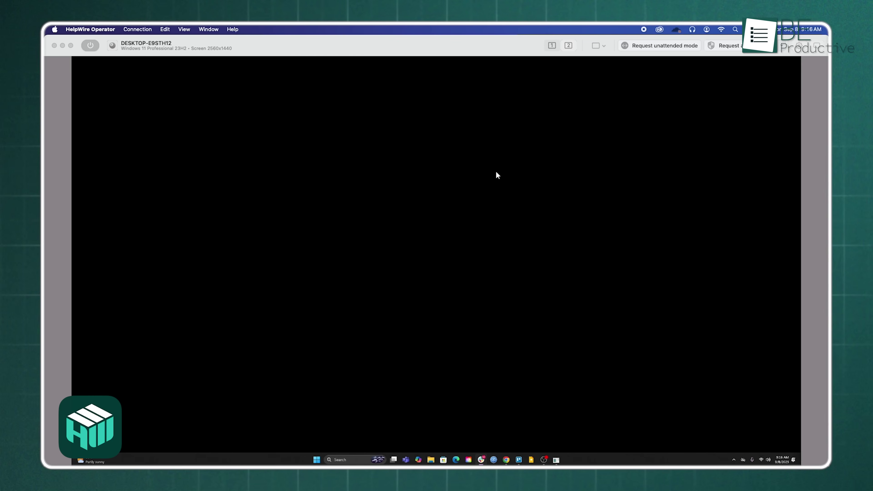
left_click(316, 459)
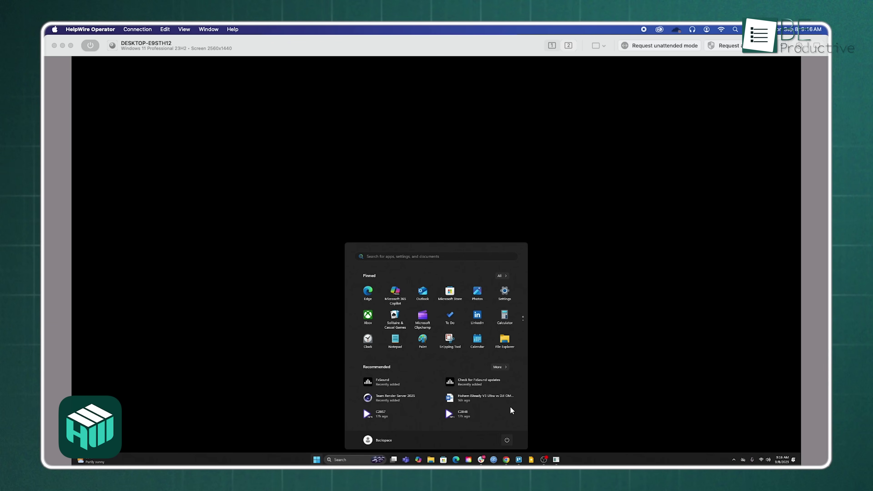
left_click(506, 293)
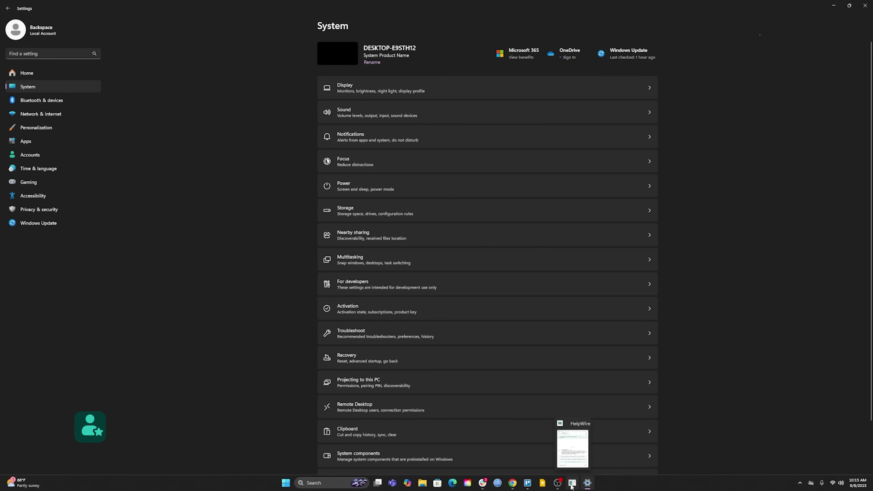
- Revoke the operator's remote access from the HelpWire window on the client's workstation
left_click(571, 483)
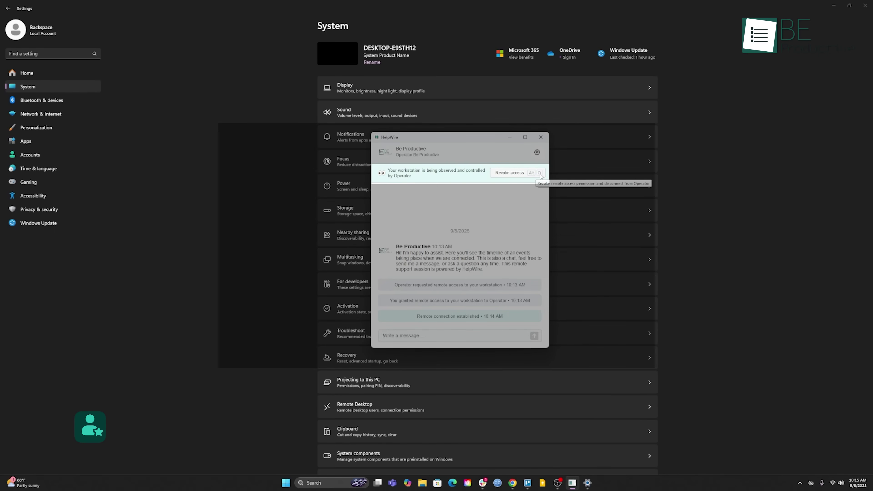
left_click(509, 172)
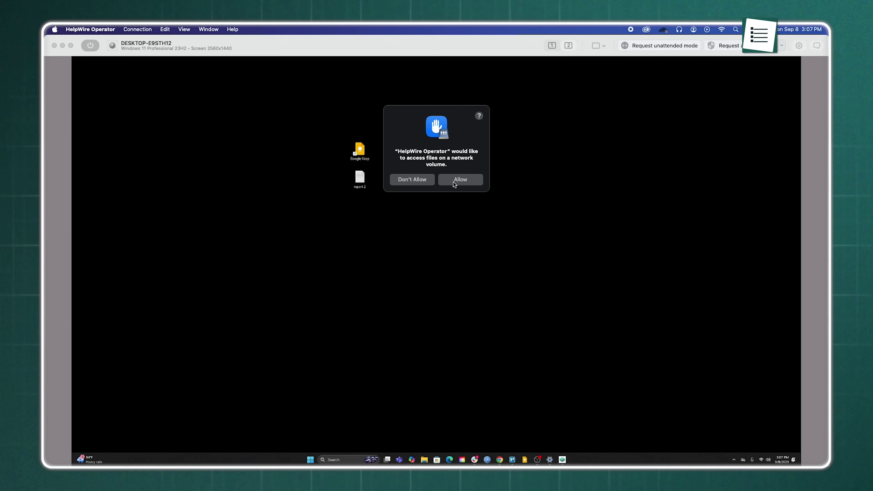
- Allow HelpWire Operator to access network volume files, and copy Google Keep and report 2 from the remote desktop
left_click(460, 179)
left_click(359, 177)
left_click(358, 147, "ctrl")
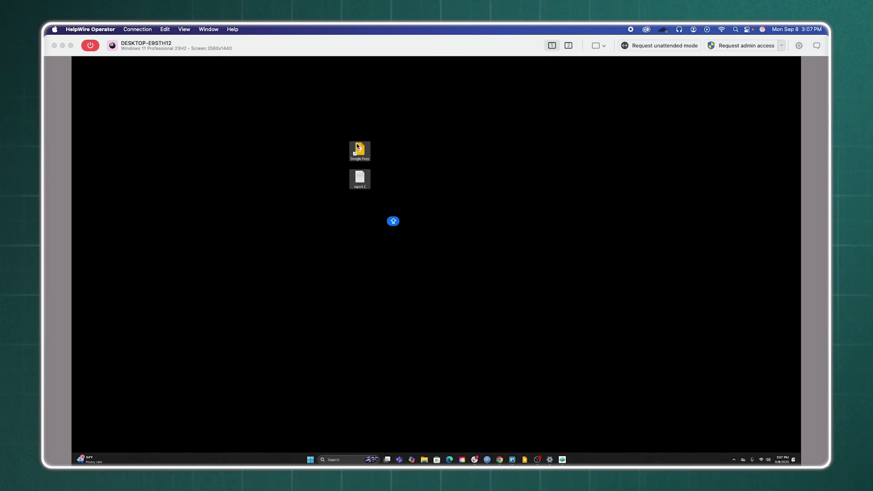
right_click(360, 148)
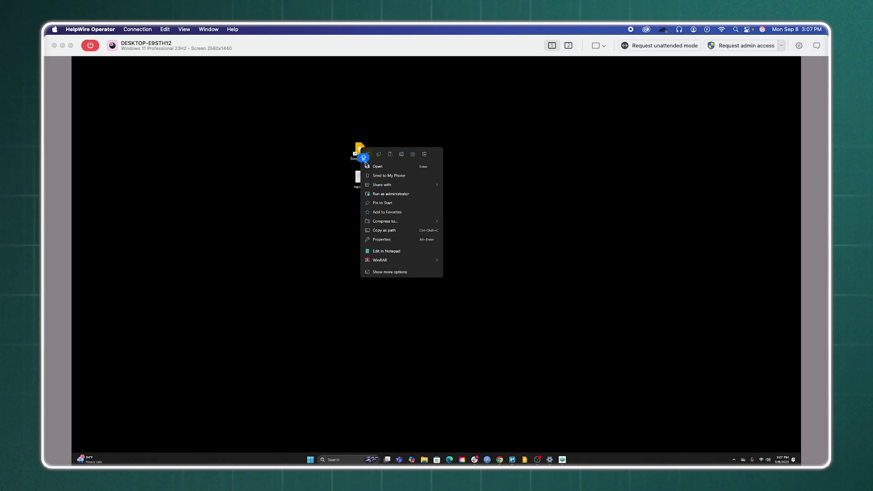
left_click(379, 155)
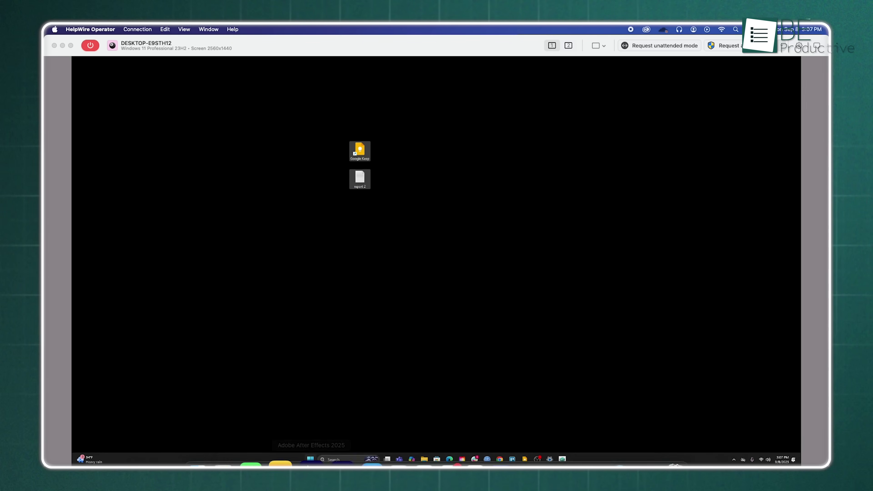
- Paste the two copied remote items into the Clips folder in Finder on the local Mac
left_click(200, 433)
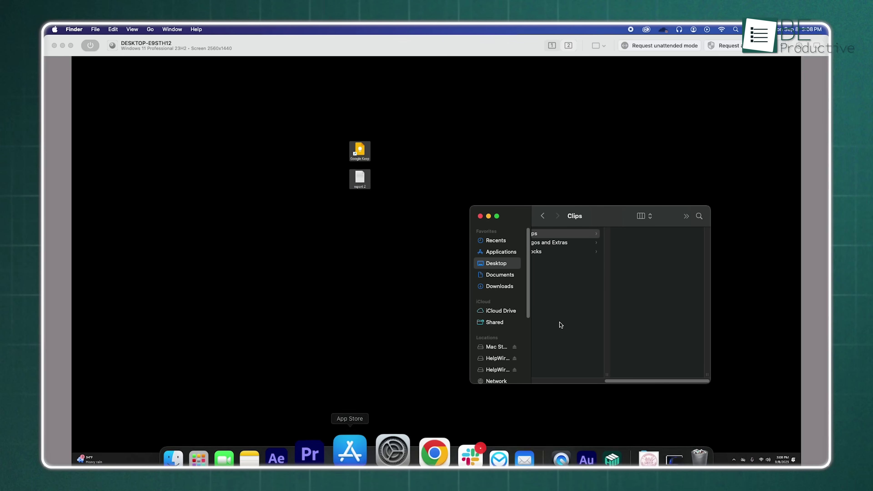
right_click(622, 258)
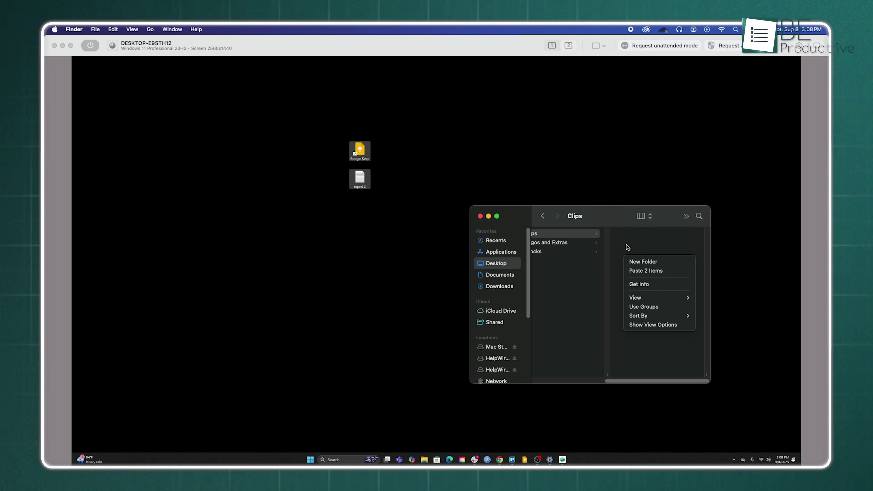
left_click(645, 271)
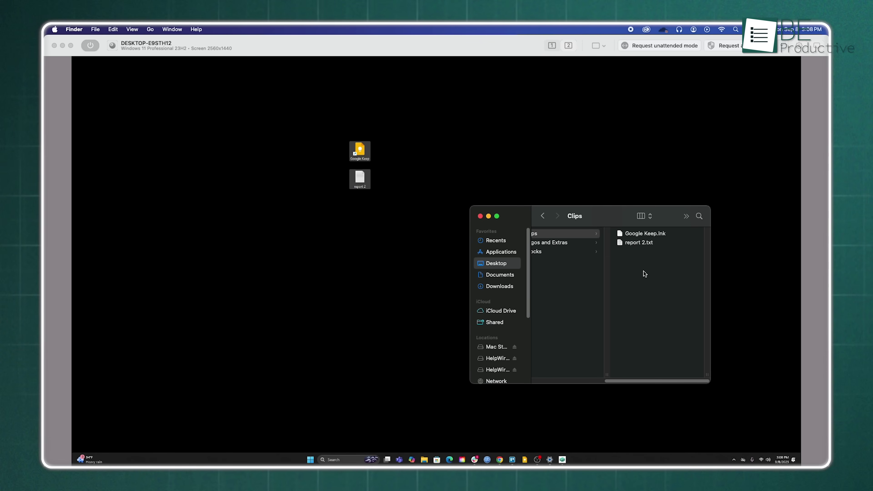
left_click(643, 270)
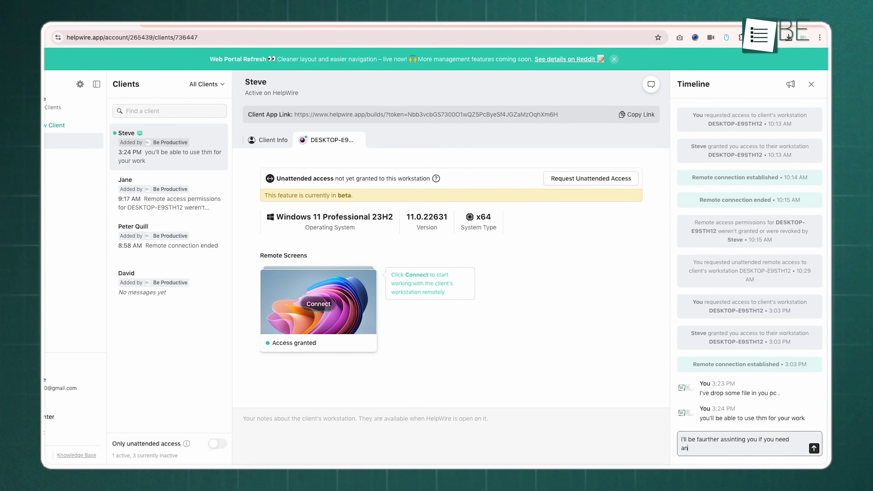
- Finish and send the client the chat message "i'll be faurther assinting you if you need anything", and review the session timeline
type("thing")
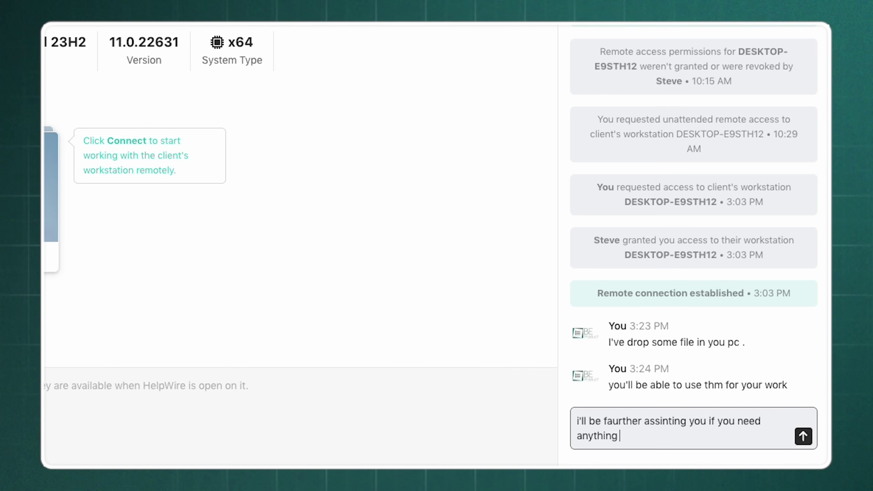
key("Return")
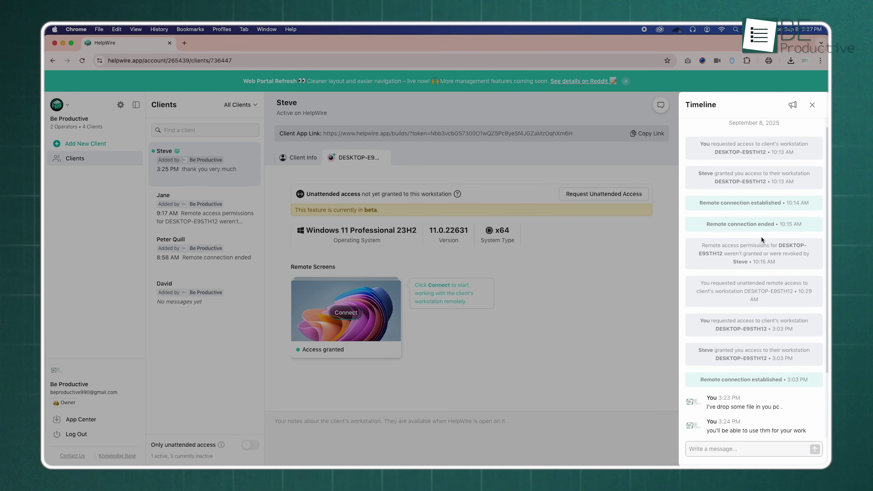
scroll(762, 237, "down", 5)
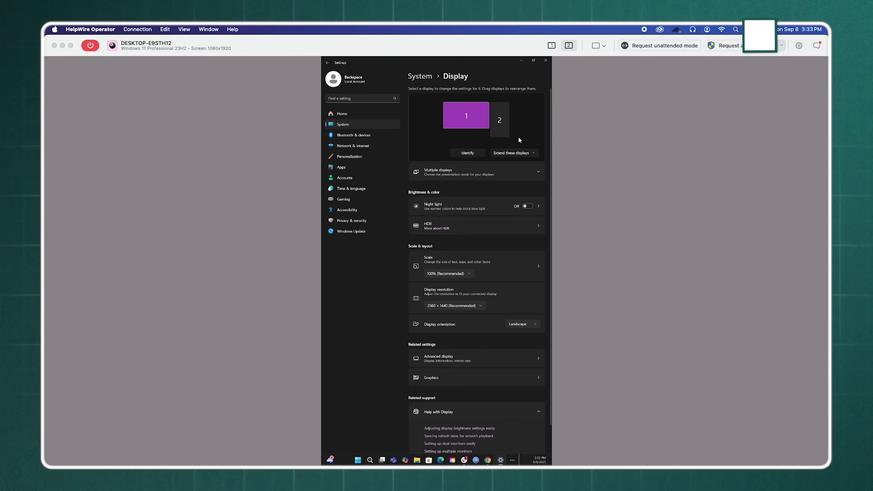
- Compare the settings of display 2 and display 1 in the remote workstation's Display settings
left_click(505, 135)
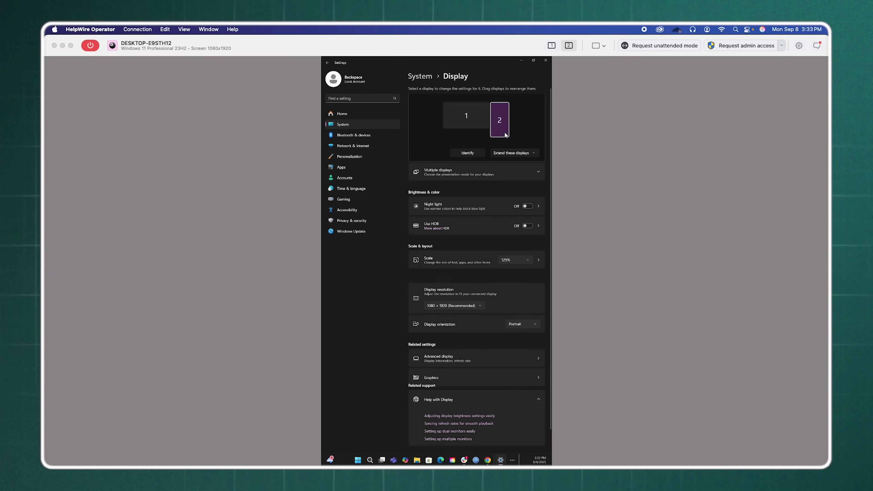
left_click(482, 128)
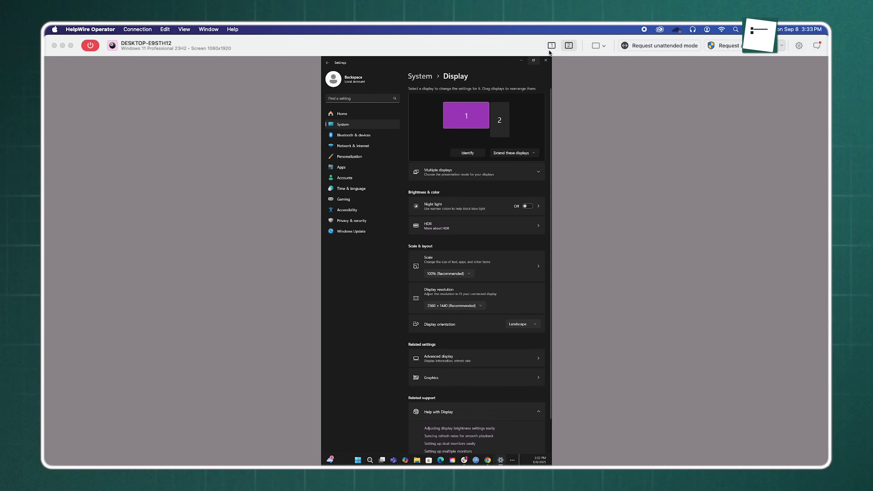
- Choose the side-by-side layout for the remote session's displays, and switch the view to display 1
left_click(598, 45)
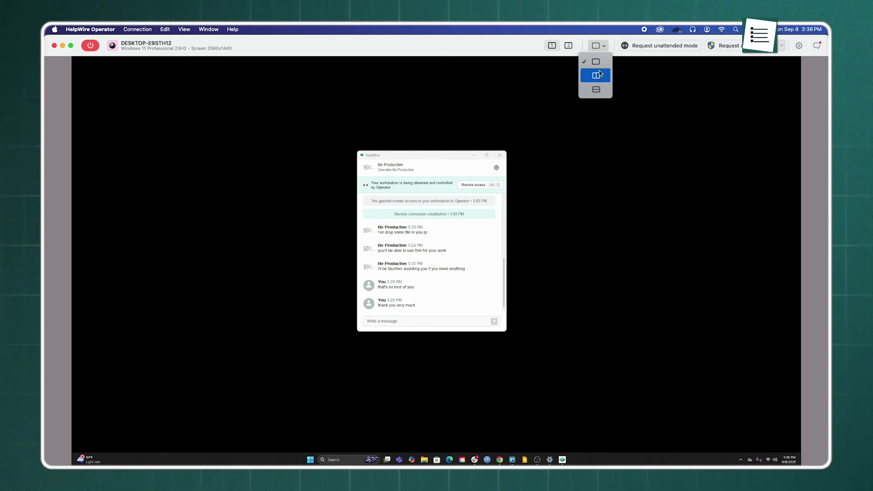
left_click(596, 73)
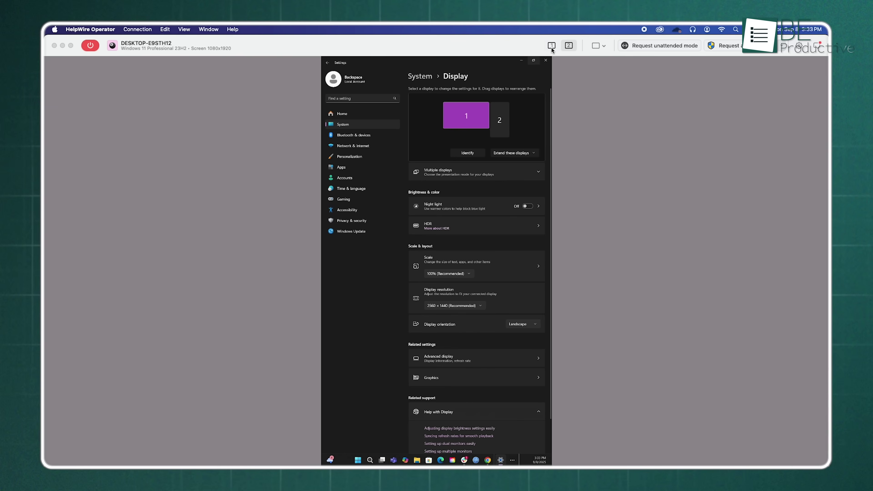
left_click(553, 47)
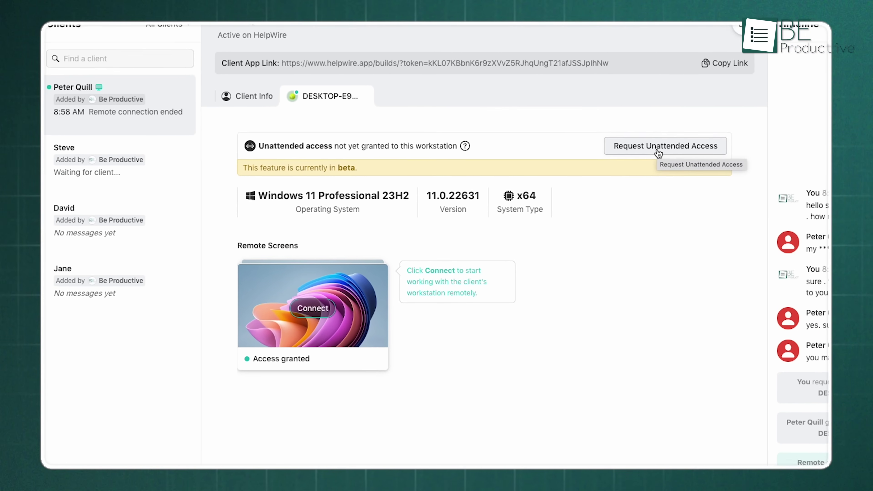
- Request unattended access to the client's Windows workstation and grant it on the client's side
left_click(599, 177)
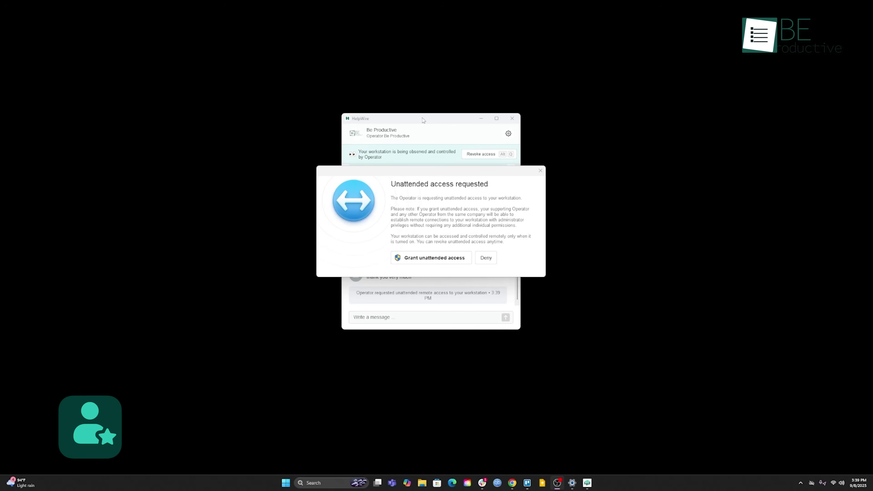
left_click(450, 258)
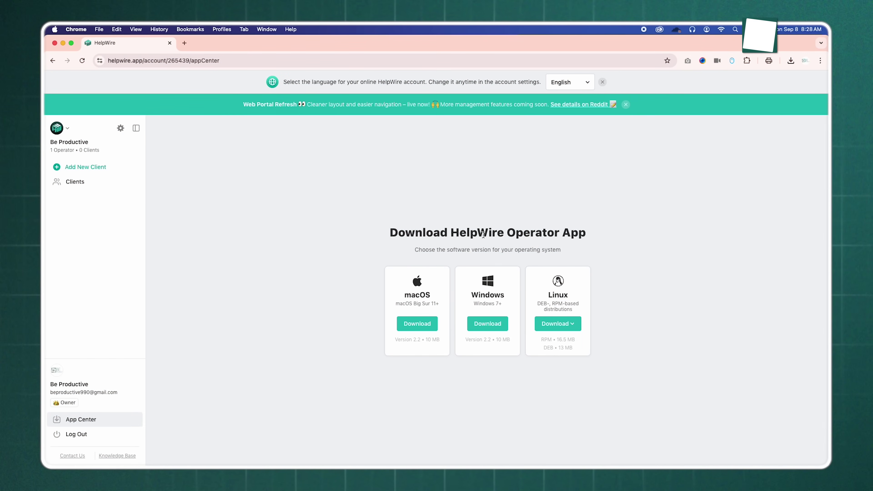
left_click_drag(450, 233, 530, 232)
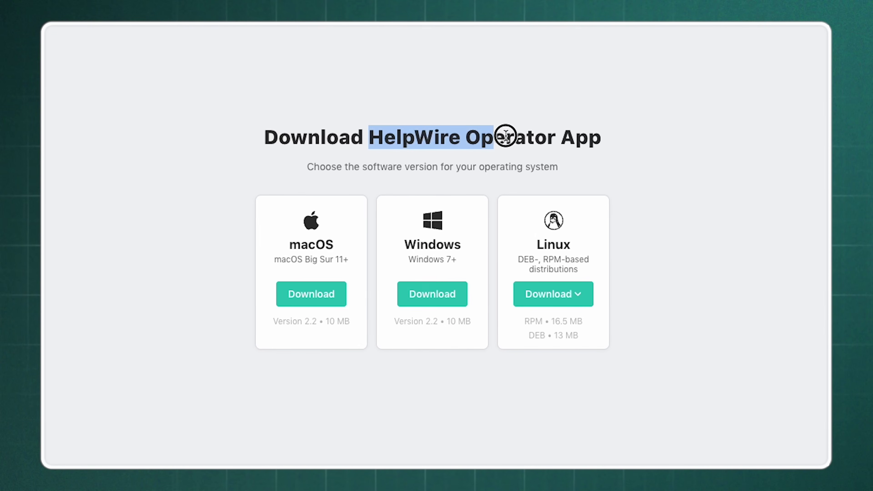
left_click_drag(505, 136, 633, 137)
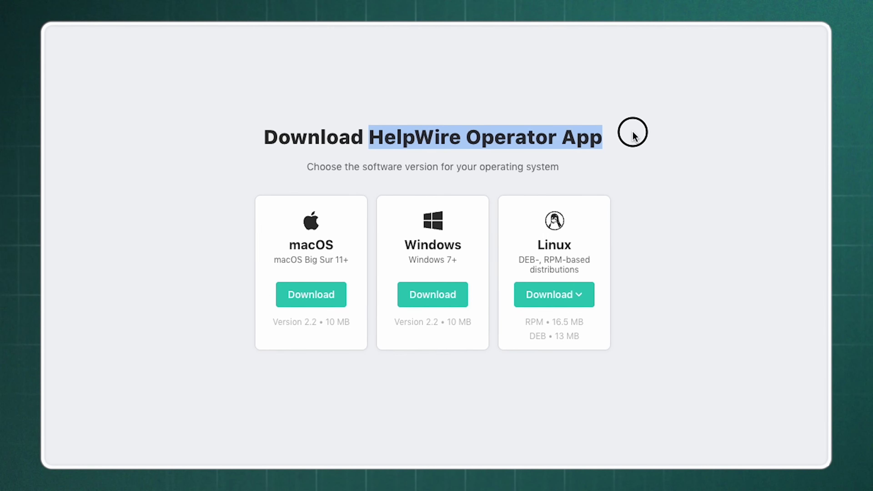
left_click(642, 170)
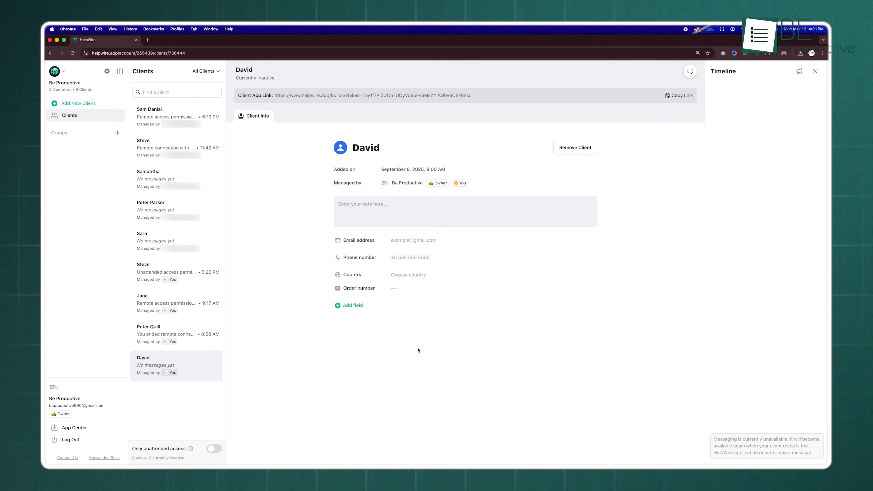
- Open the Operators list in the organization settings and show the details of the non-owner operator
left_click(107, 71)
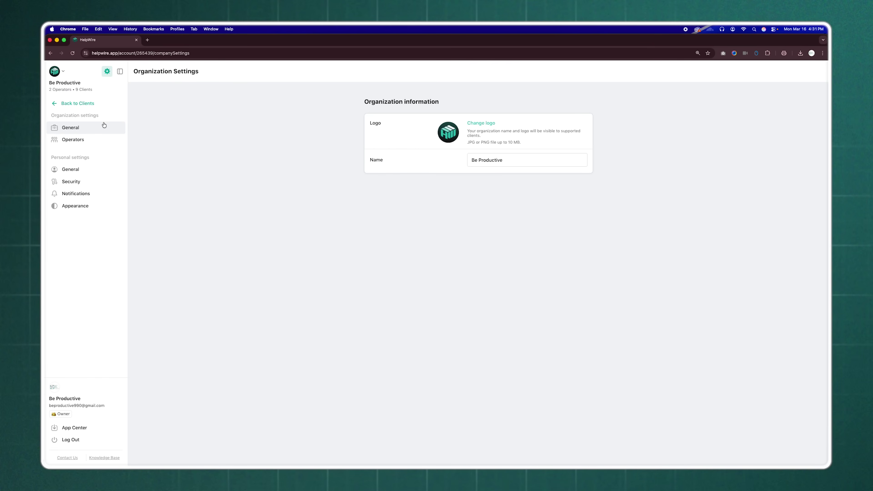
left_click(104, 139)
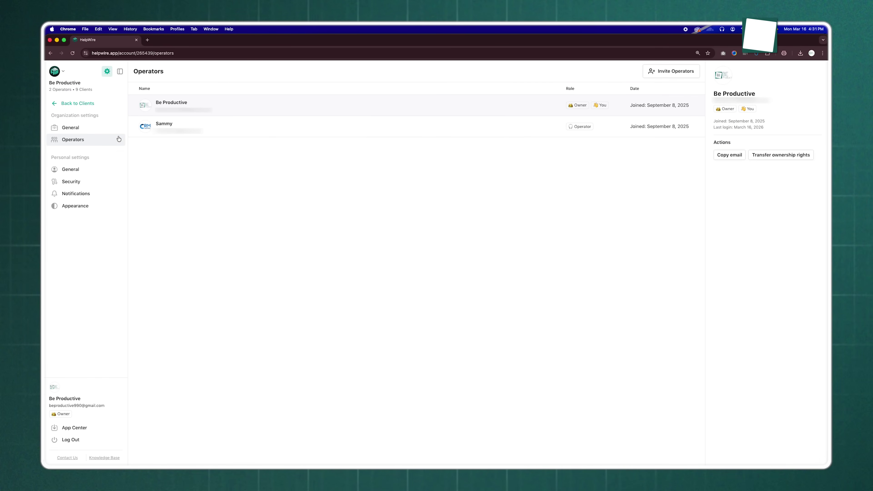
left_click(513, 130)
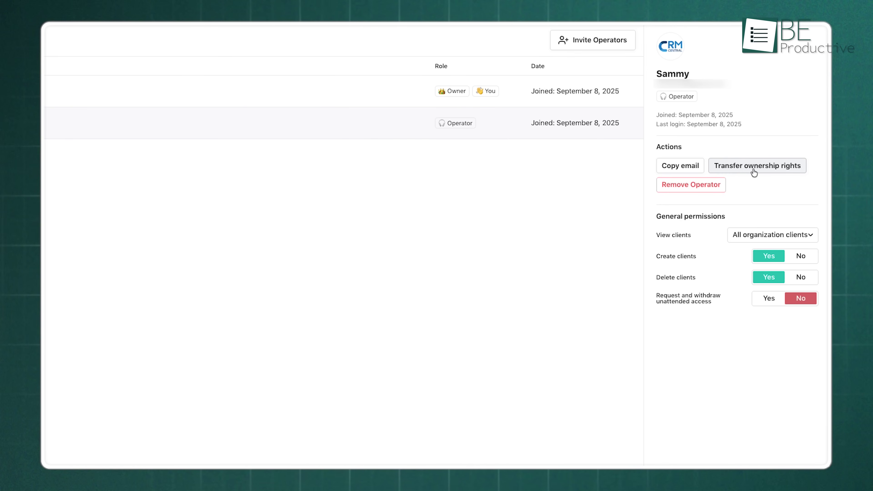
- Review the operator's View clients options, then set Delete clients to No and Request and withdraw unattended access to Yes
left_click(797, 235)
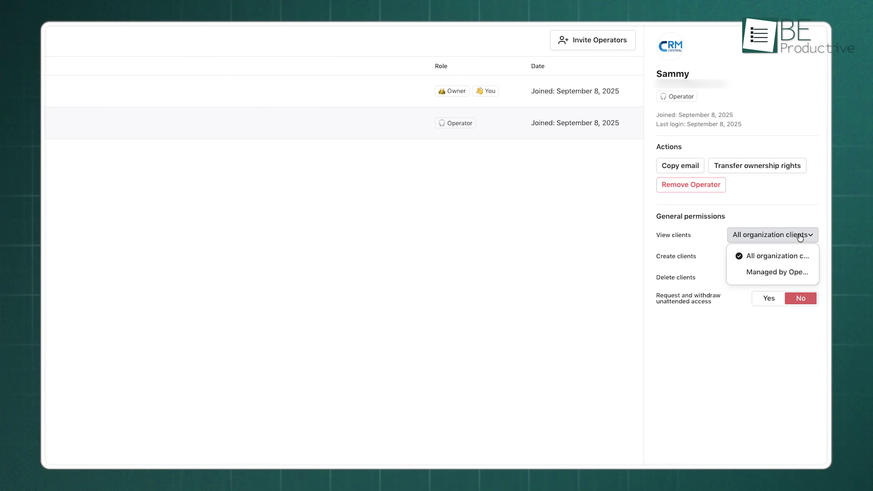
left_click(790, 315)
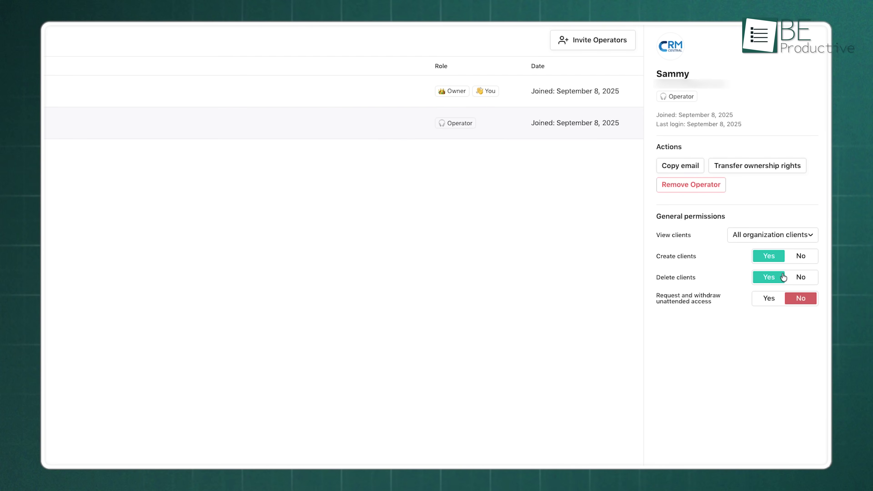
left_click(792, 277)
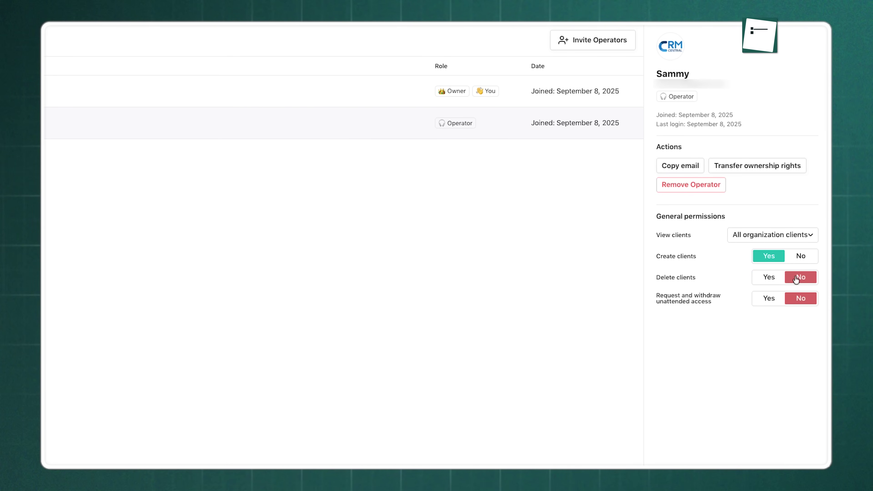
left_click(770, 299)
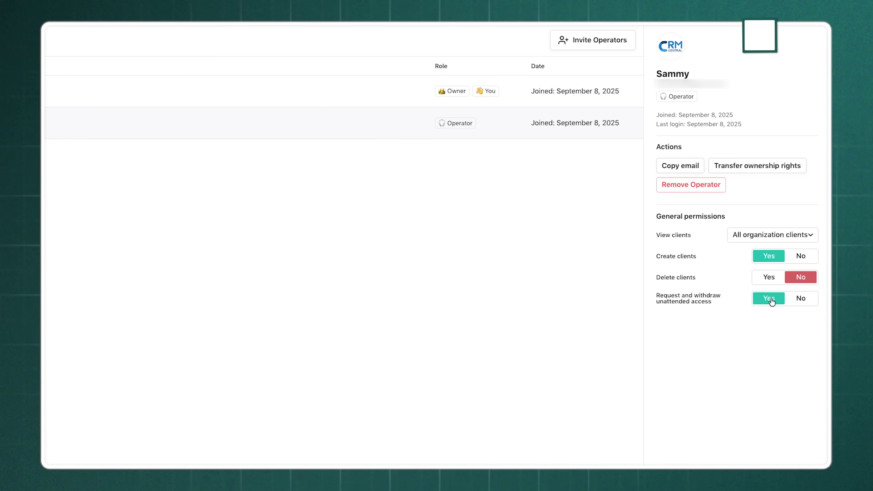